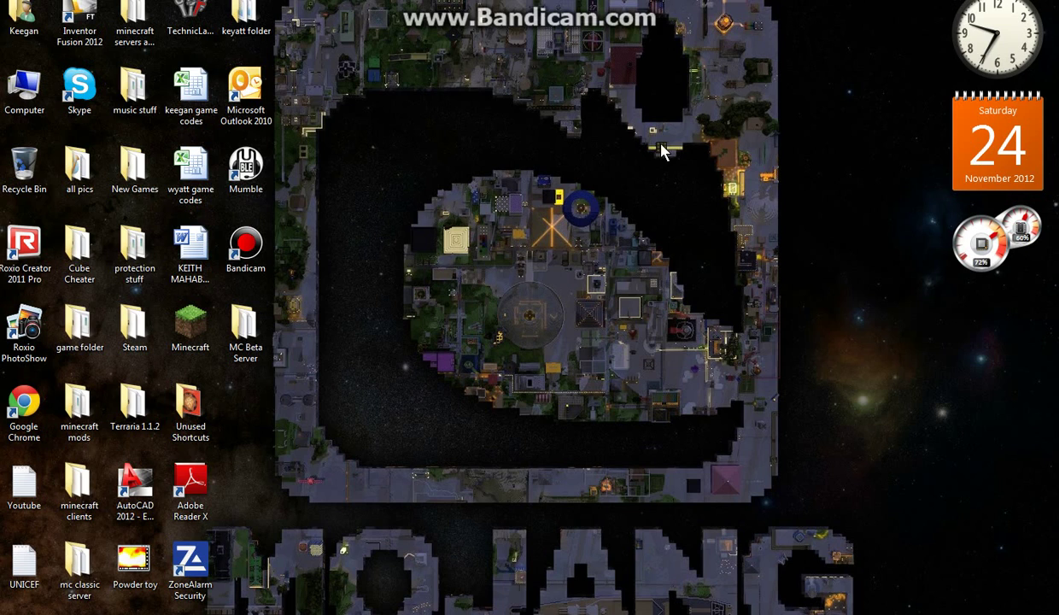
Switch to Chrome and open the Nodus 1.4.5 announcement thread on the Nodus forums at its download links
{"action": "left_click_drag", "start_coordinate": [842, 38], "coordinate": [474, 479]}
{"action": "key", "text": "alt+Tab"}
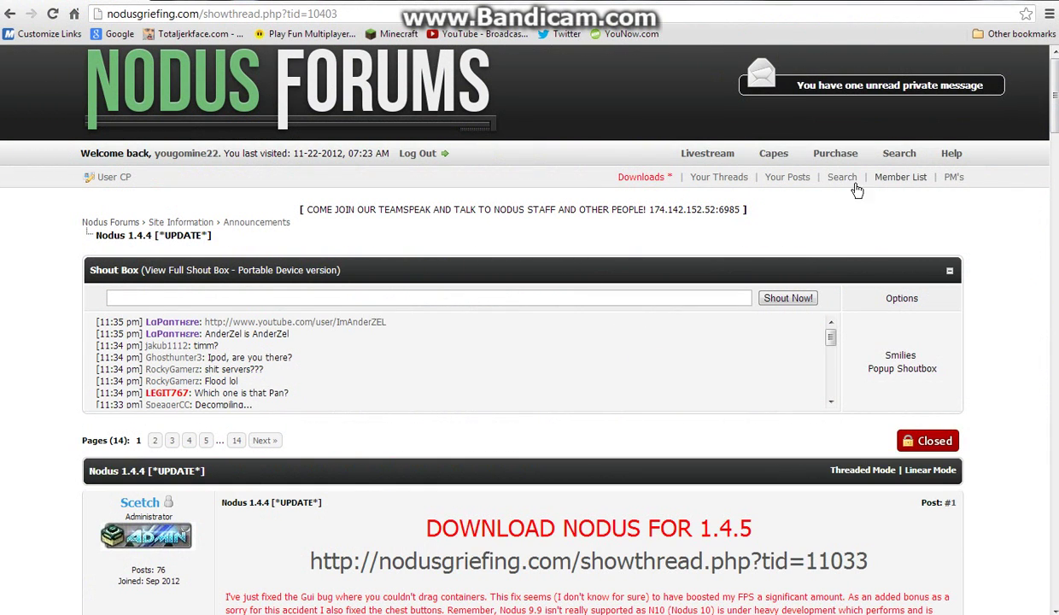
{"action": "left_click", "coordinate": [654, 186]}
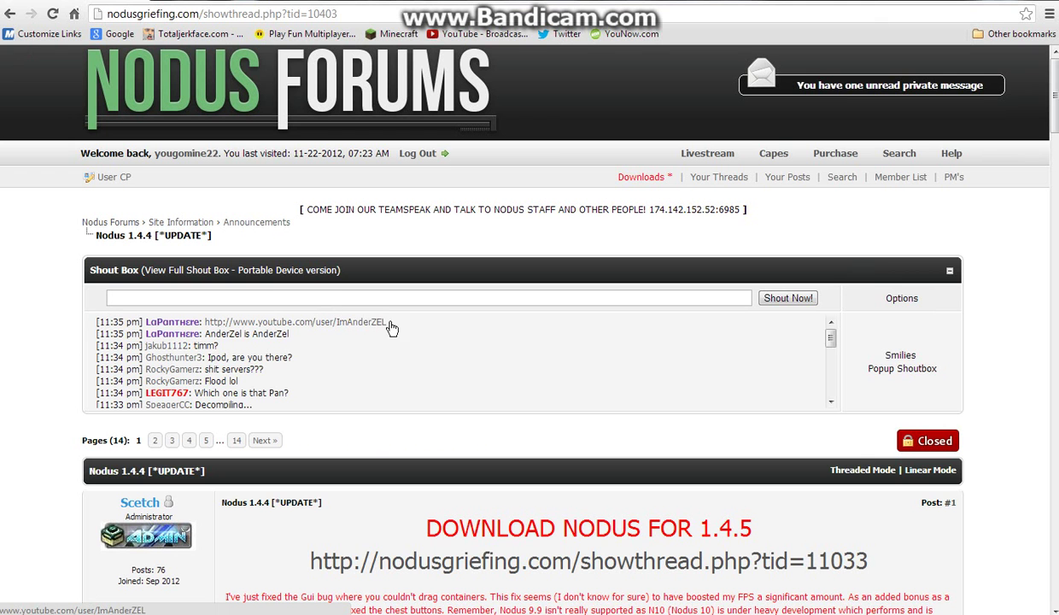
{"action": "scroll", "coordinate": [564, 256], "scroll_direction": "down", "scroll_amount": 3}
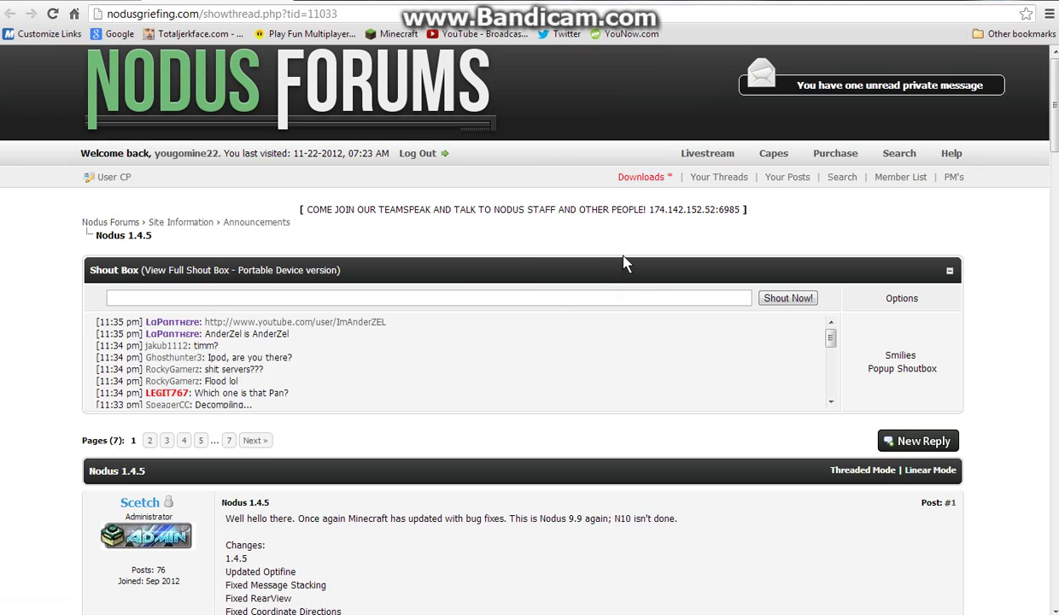
{"action": "scroll", "coordinate": [611, 269], "scroll_direction": "down", "scroll_amount": 3}
{"action": "scroll", "coordinate": [611, 268], "scroll_direction": "down", "scroll_amount": 1}
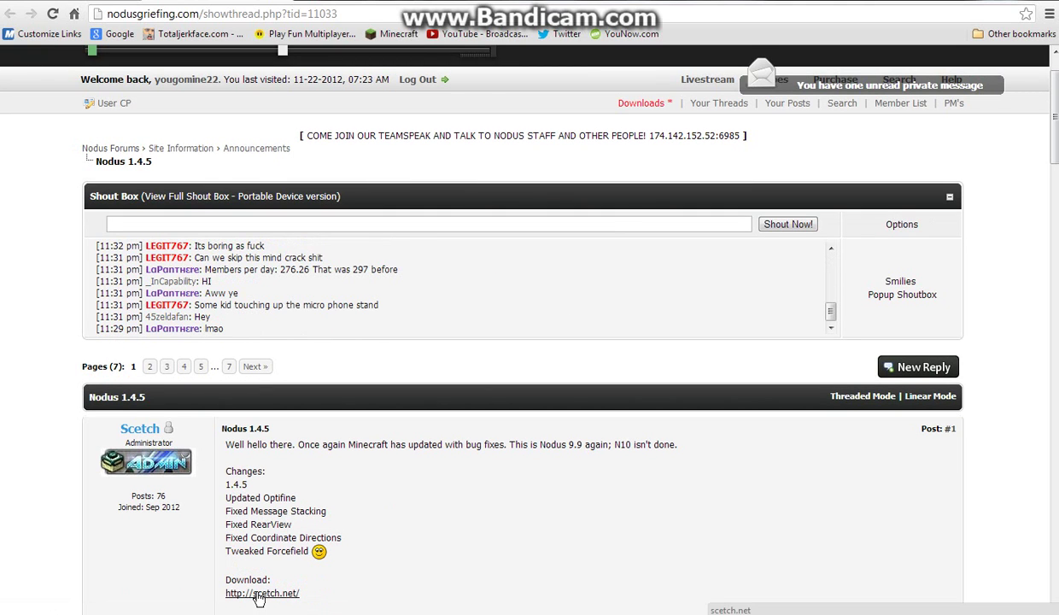
{"action": "scroll", "coordinate": [245, 415], "scroll_direction": "down", "scroll_amount": 2}
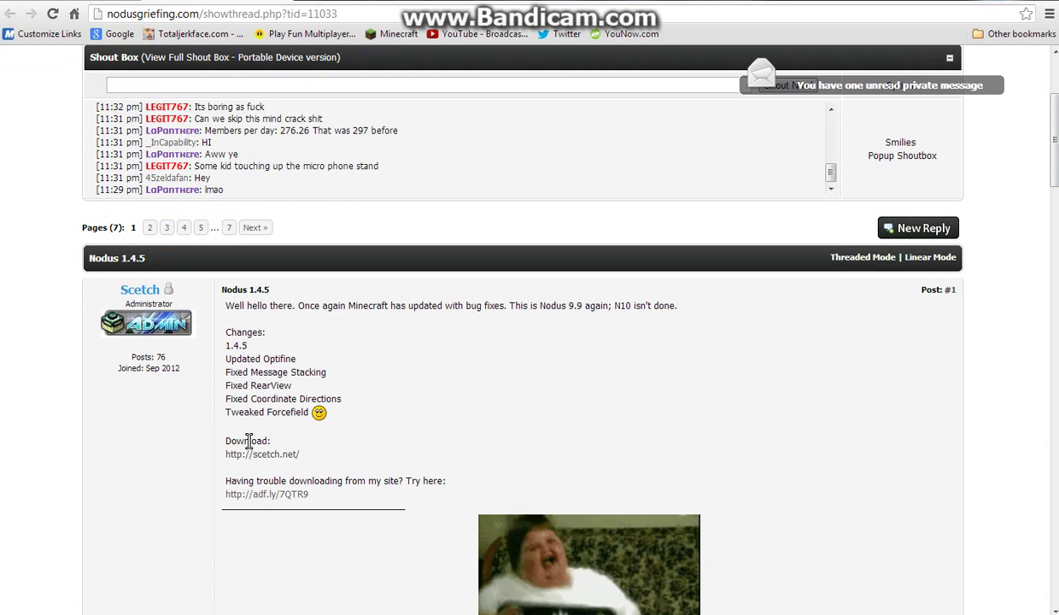
Download the Nodus client from scetch.net, skipping the adf.ly ad and keeping NodusUpdate (10).jar
{"action": "left_click", "coordinate": [245, 453]}
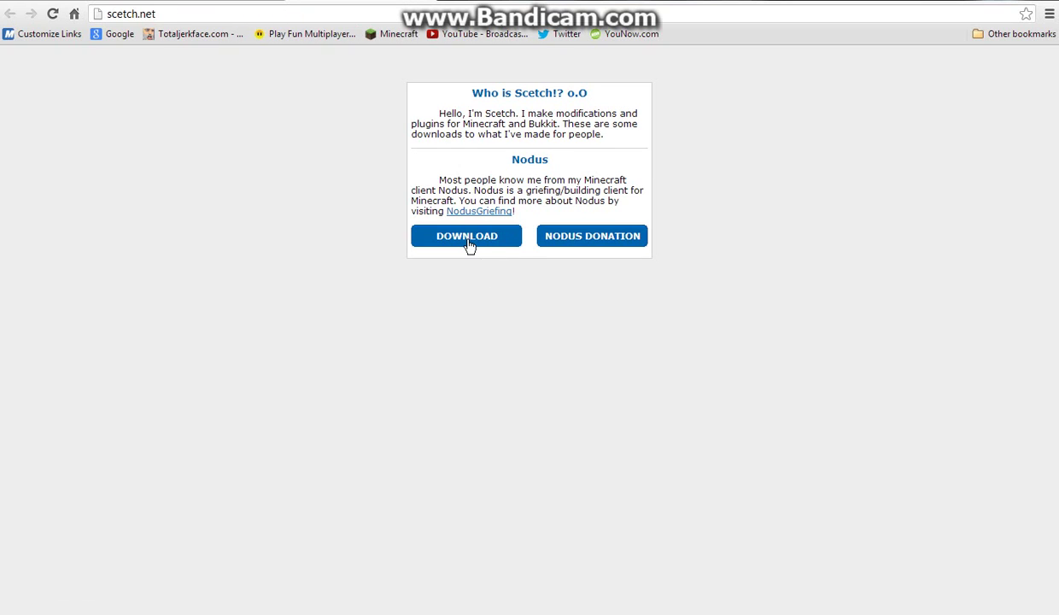
{"action": "left_click", "coordinate": [469, 245]}
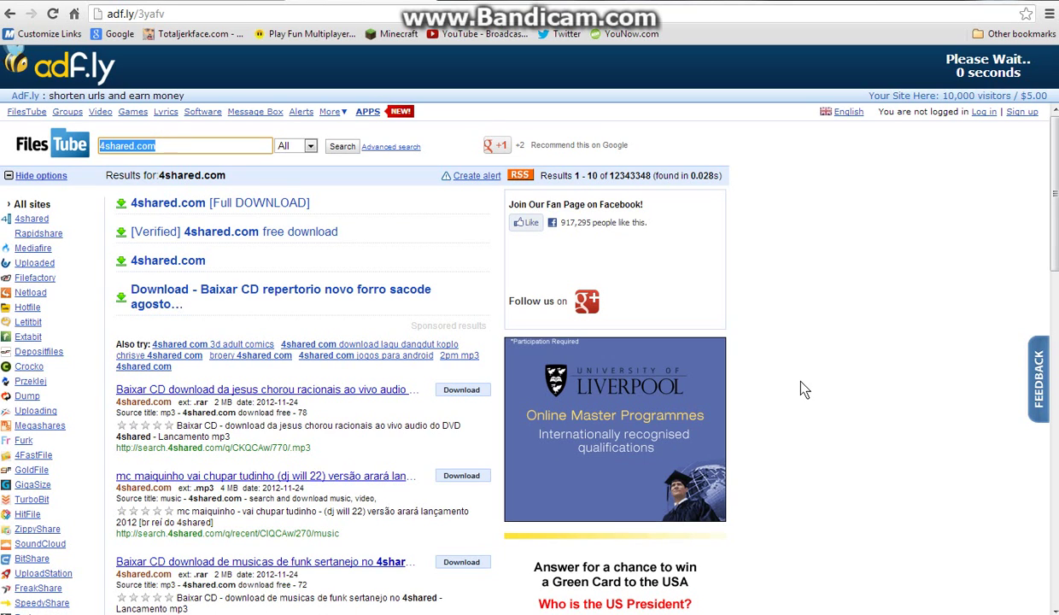
{"action": "left_click", "coordinate": [993, 68]}
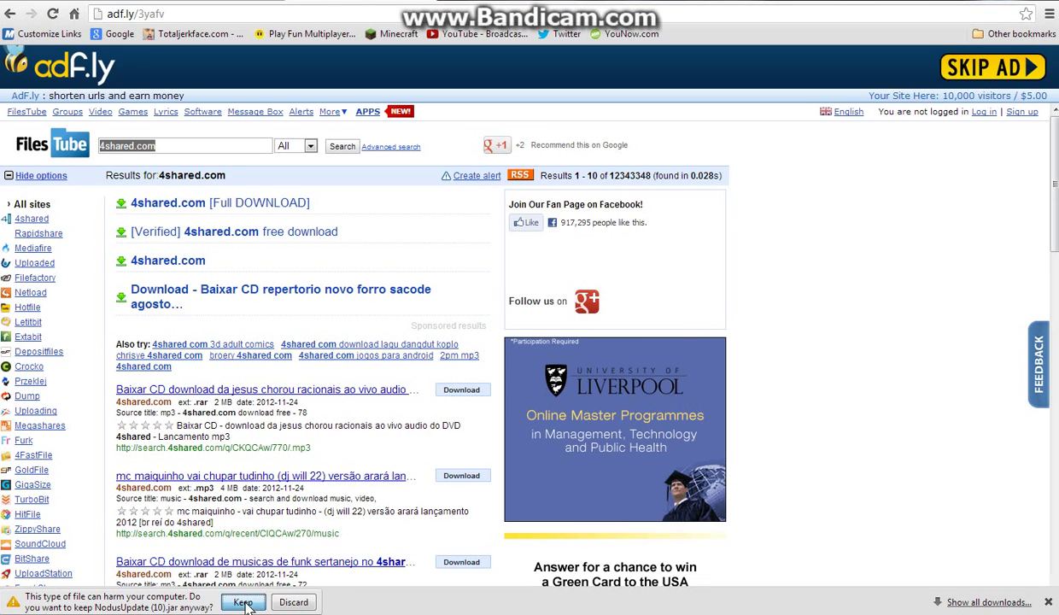
{"action": "left_click", "coordinate": [236, 601]}
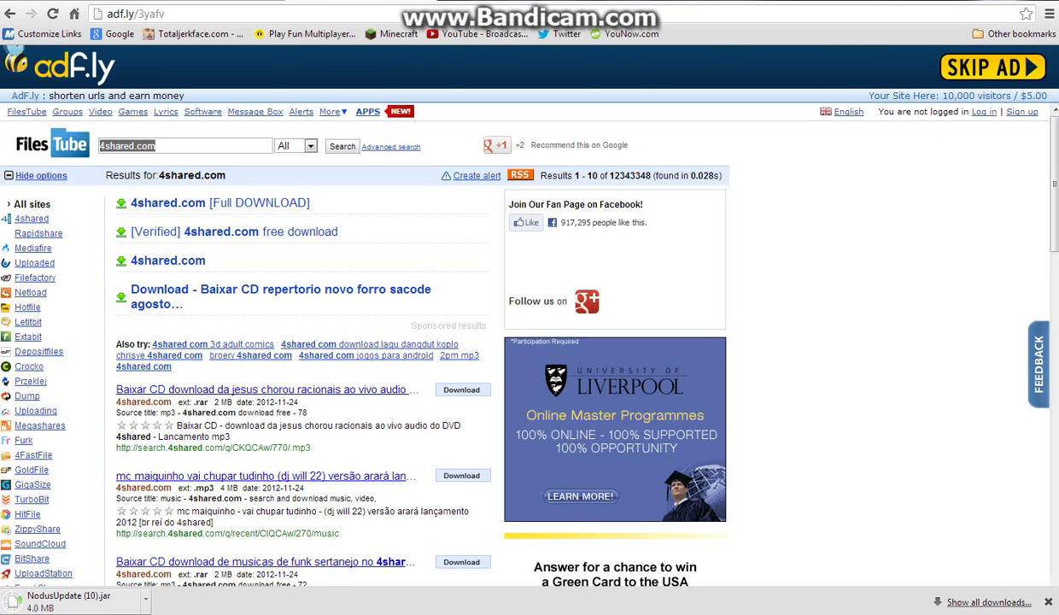
Show the desktop, open the Roaming folder through %appdata%, and reposition its window
{"action": "key", "text": "super+d"}
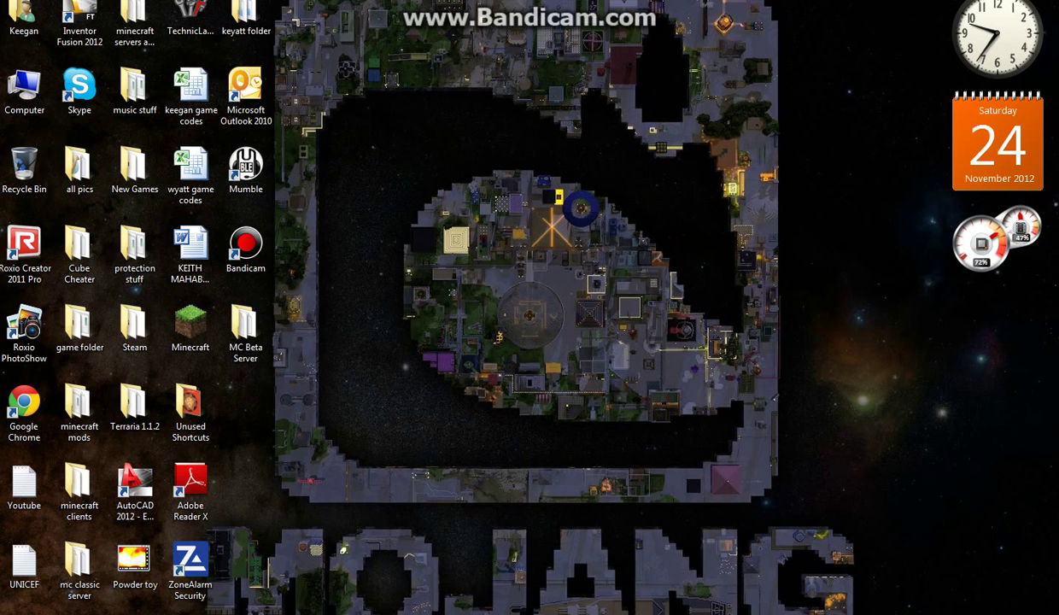
{"action": "key", "text": "super"}
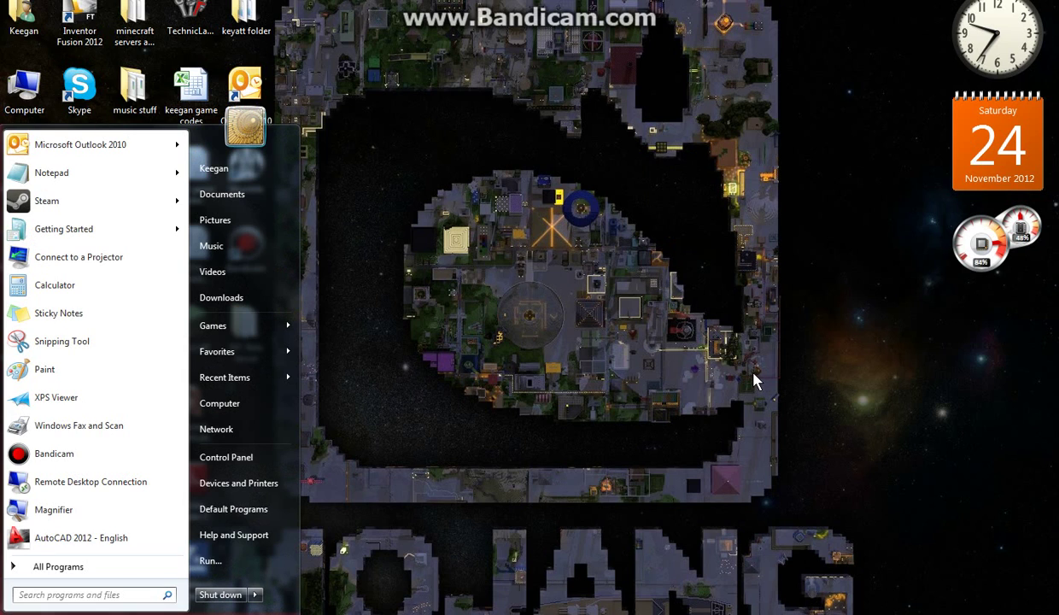
{"action": "type", "text": "%appdata%"}
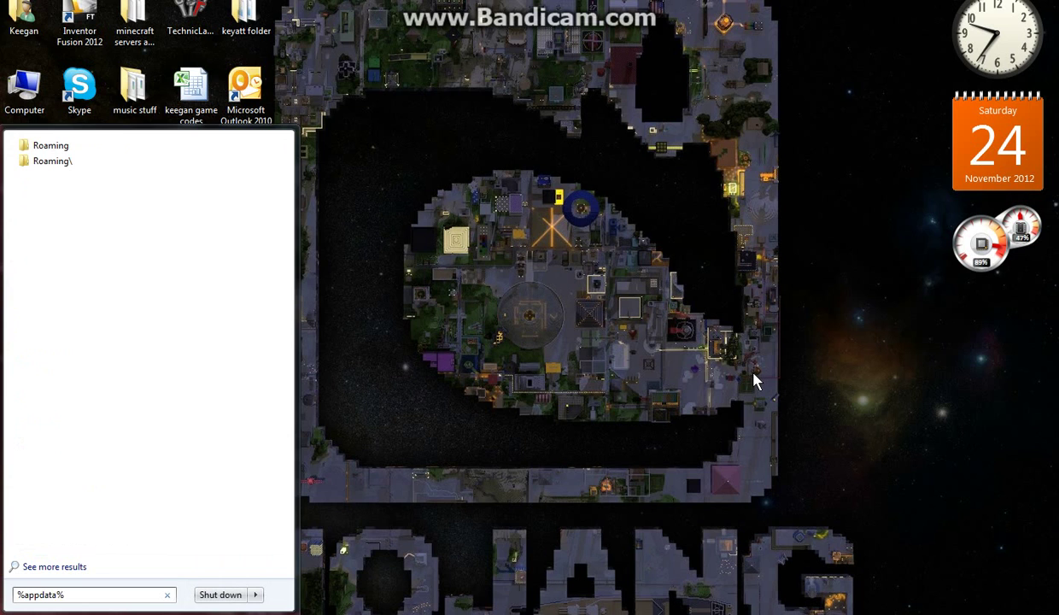
{"action": "key", "text": "Return"}
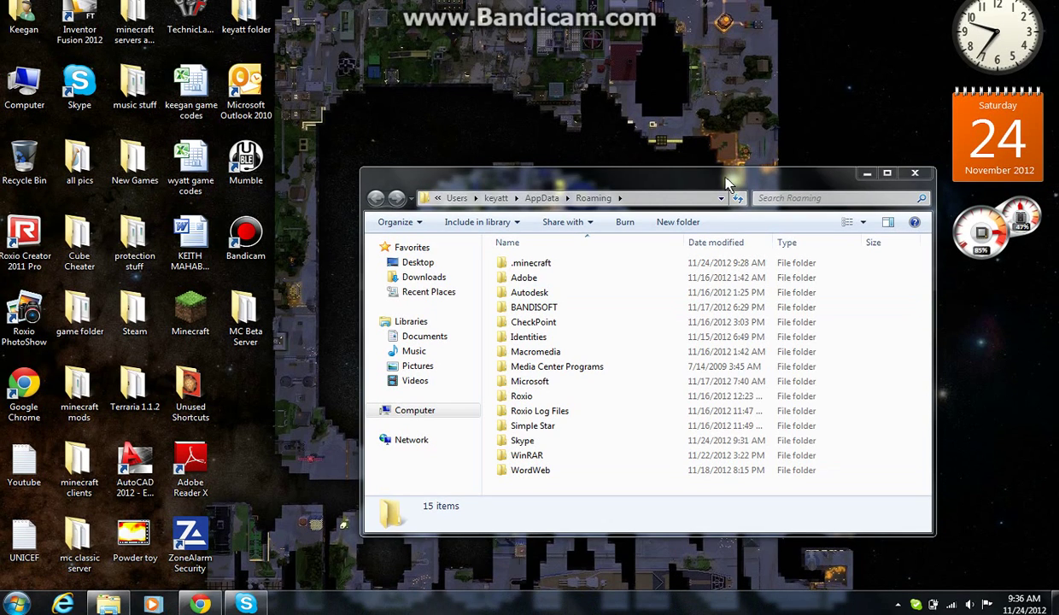
{"action": "left_click_drag", "start_coordinate": [692, 180], "coordinate": [596, 122]}
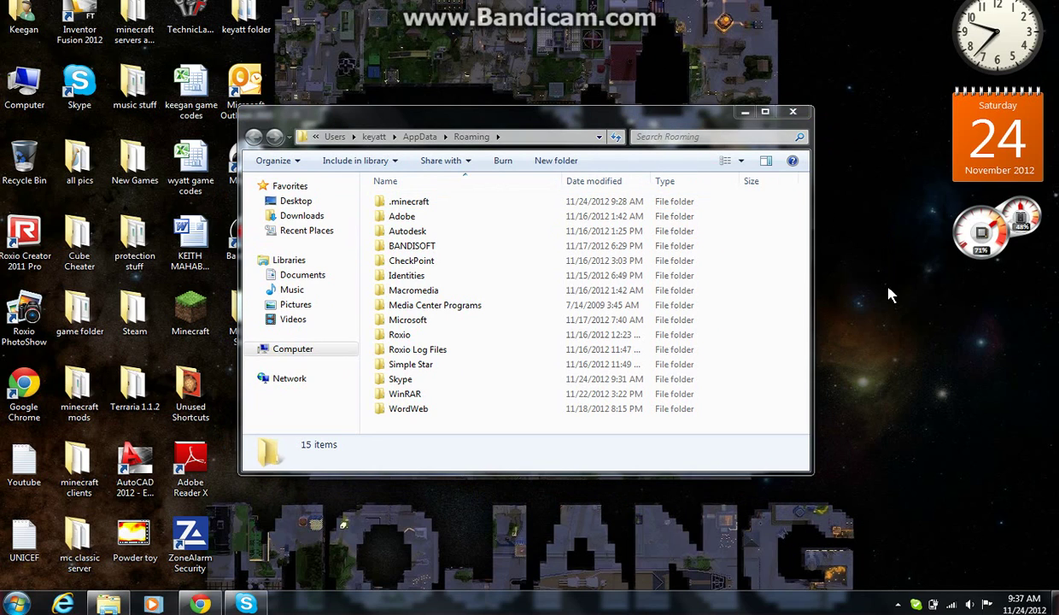
Open the bin folder inside .minecraft and move the original minecraft jar file out to the desktop
{"action": "double_click", "coordinate": [466, 205]}
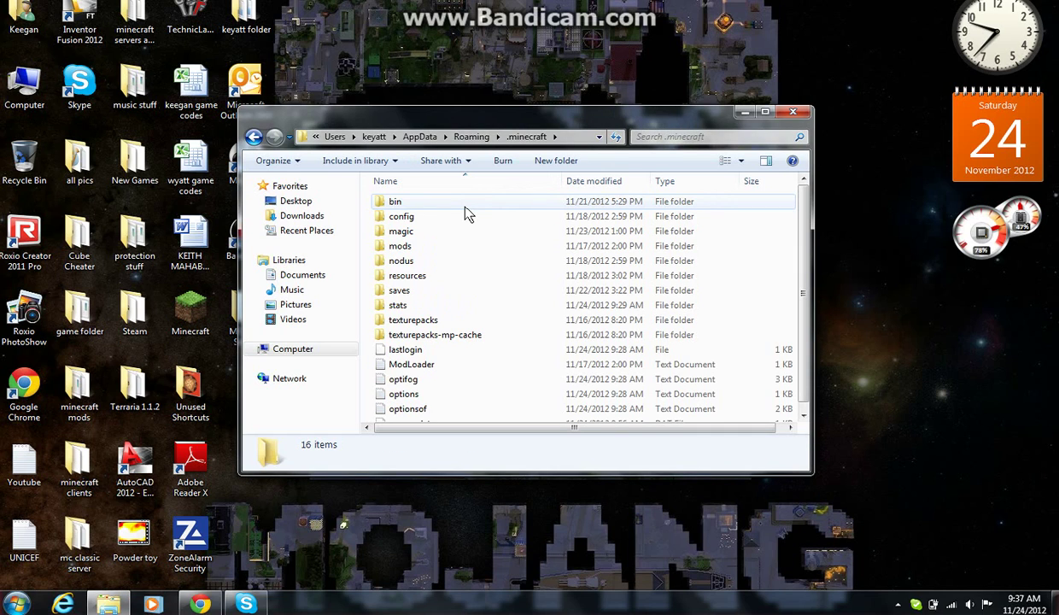
{"action": "key", "text": "BackSpace"}
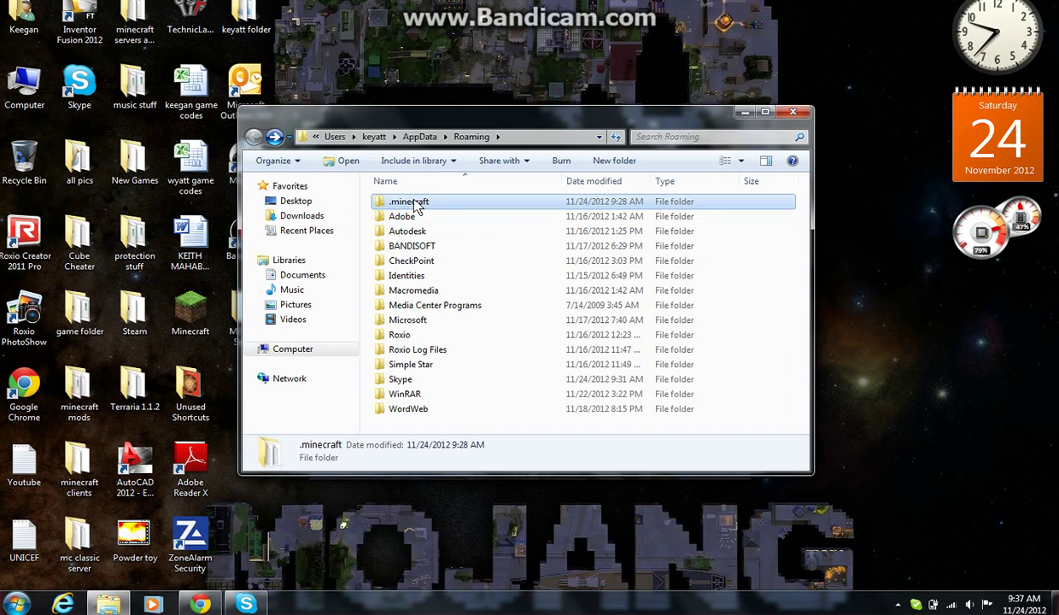
{"action": "double_click", "coordinate": [414, 205]}
{"action": "double_click", "coordinate": [414, 205]}
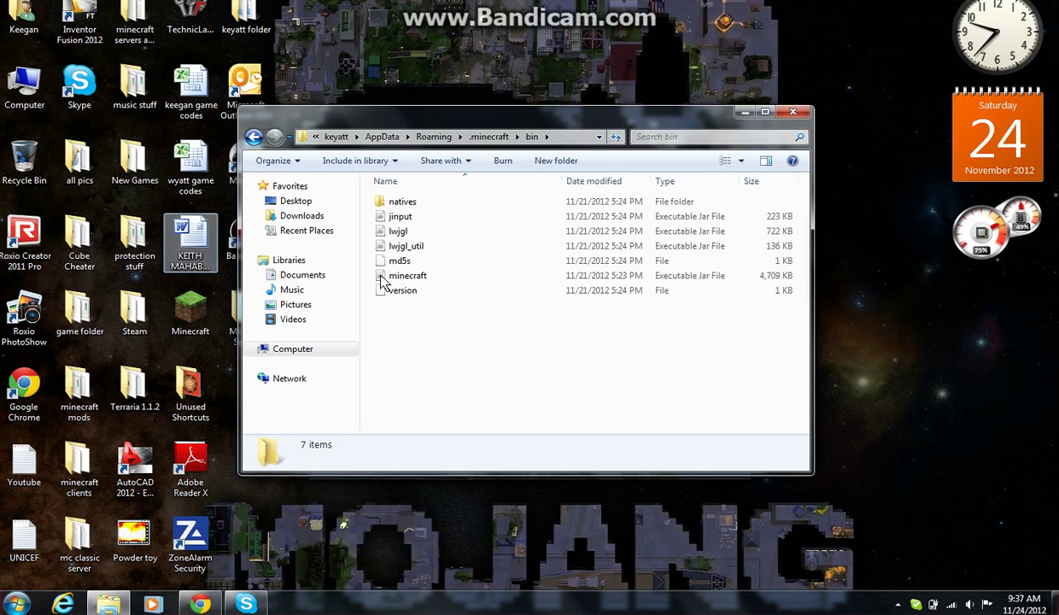
{"action": "left_click_drag", "start_coordinate": [432, 278], "coordinate": [947, 430]}
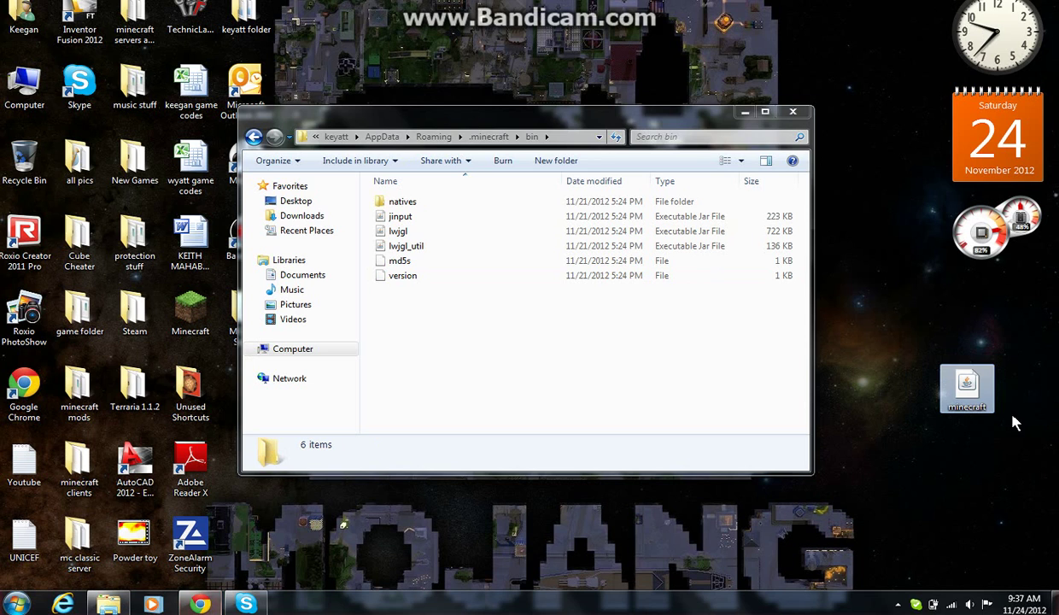
Put the downloaded NodusUpdate (10).jar from Chrome into the .minecraft bin folder
{"action": "left_click", "coordinate": [187, 609]}
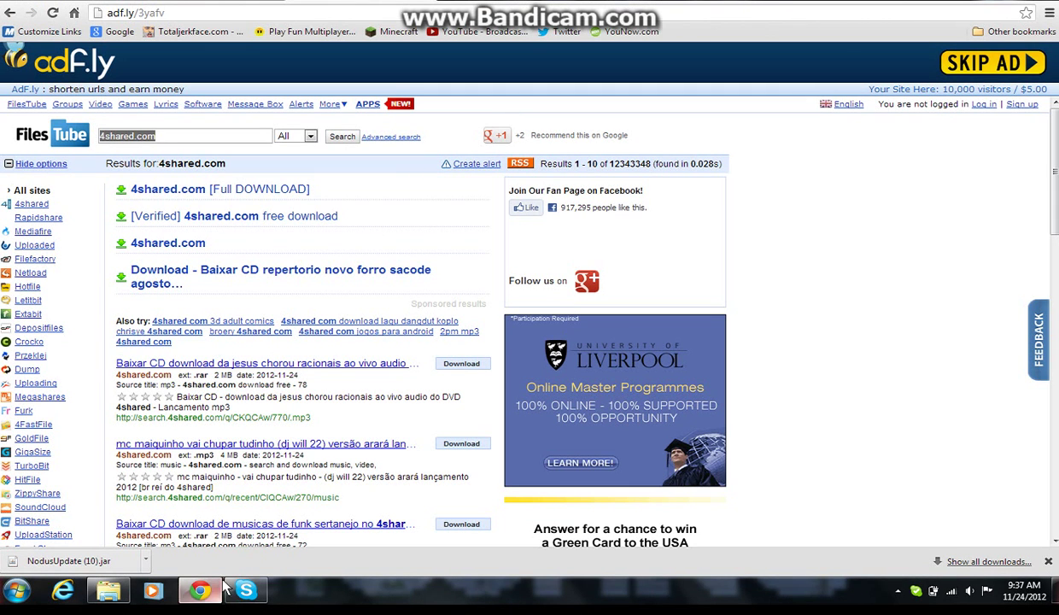
{"action": "left_click_drag", "start_coordinate": [94, 561], "coordinate": [612, 382]}
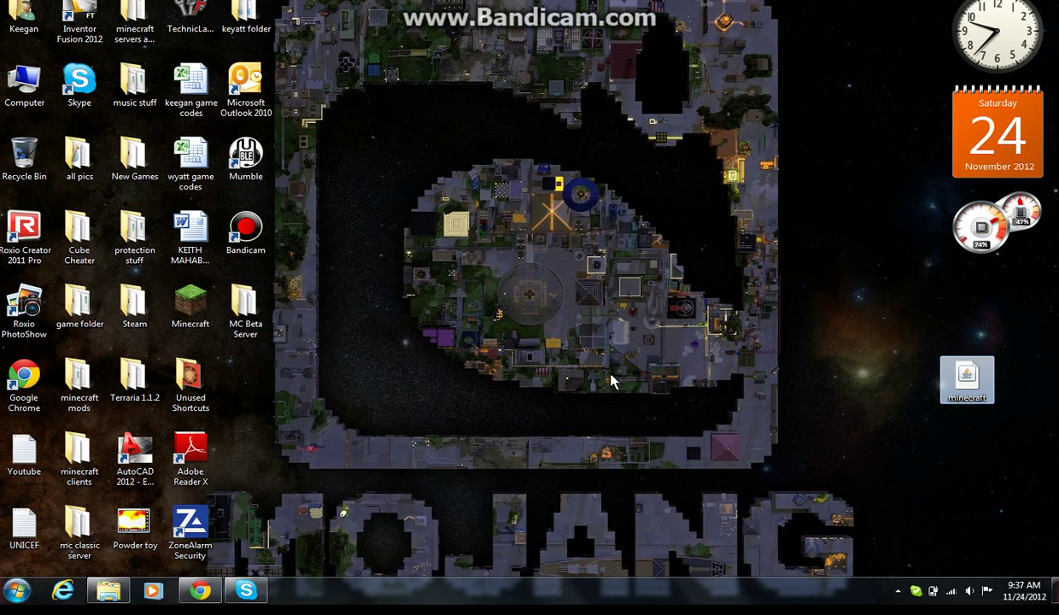
{"action": "left_click", "coordinate": [109, 588]}
{"action": "left_click_drag", "start_coordinate": [528, 119], "coordinate": [324, 134]}
{"action": "left_click_drag", "start_coordinate": [634, 301], "coordinate": [427, 357]}
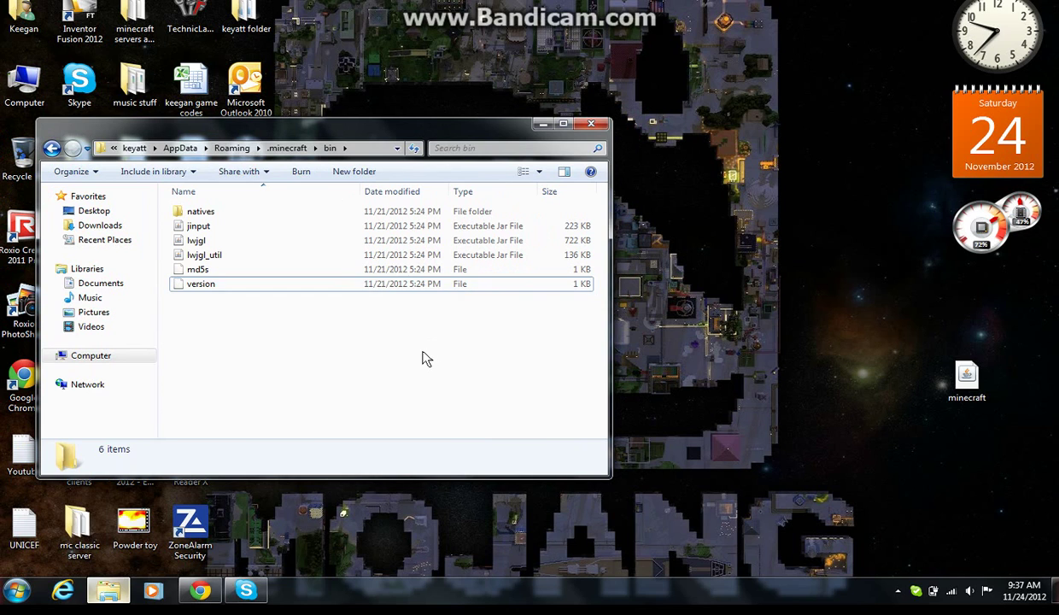
{"action": "right_click", "coordinate": [290, 283]}
{"action": "left_click", "coordinate": [323, 513]}
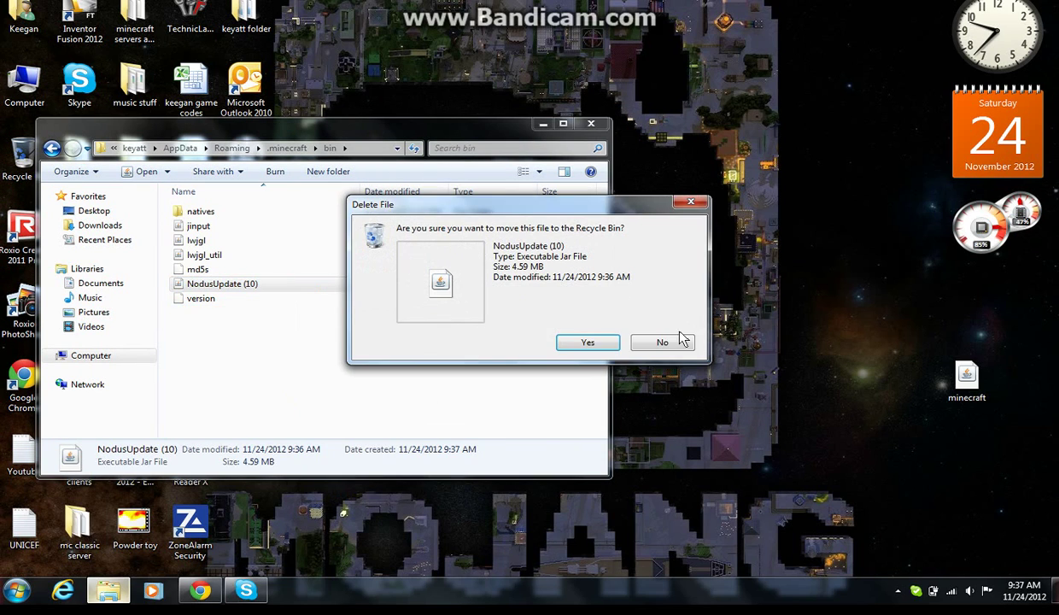
{"action": "left_click", "coordinate": [684, 339]}
{"action": "right_click", "coordinate": [303, 291]}
{"action": "left_click", "coordinate": [329, 512]}
{"action": "left_click", "coordinate": [642, 342]}
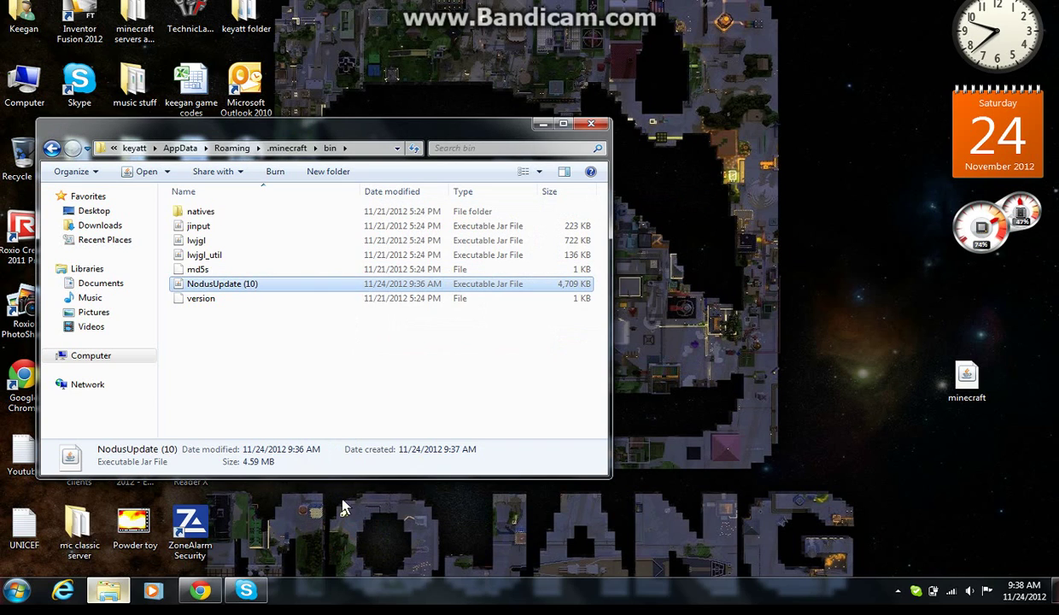
Rename the NodusUpdate (10) file in the bin folder as minecraft
{"action": "right_click", "coordinate": [253, 283]}
{"action": "left_click", "coordinate": [338, 523]}
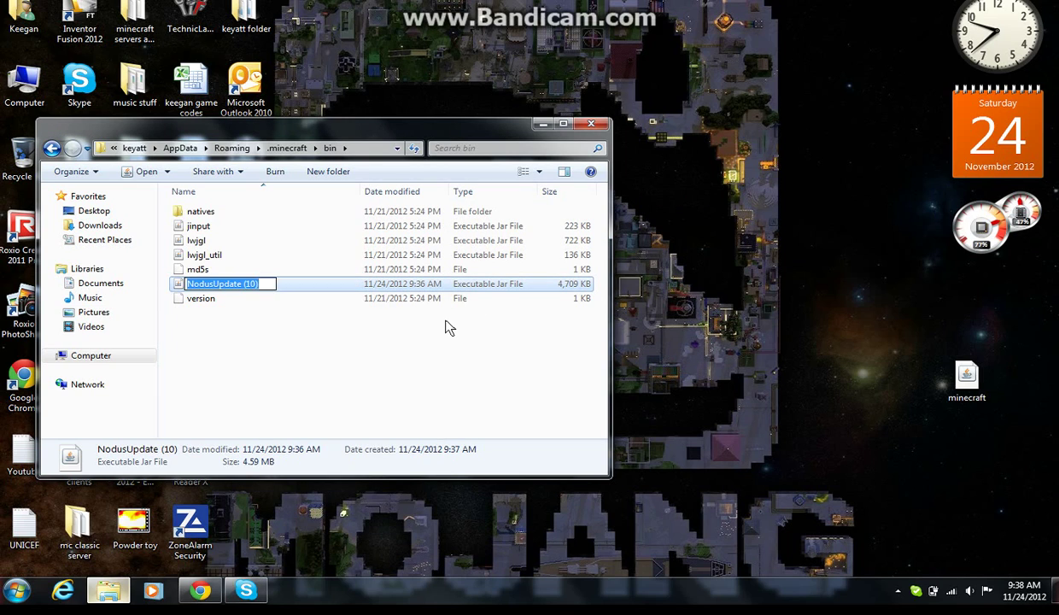
{"action": "type", "text": "minecraft"}
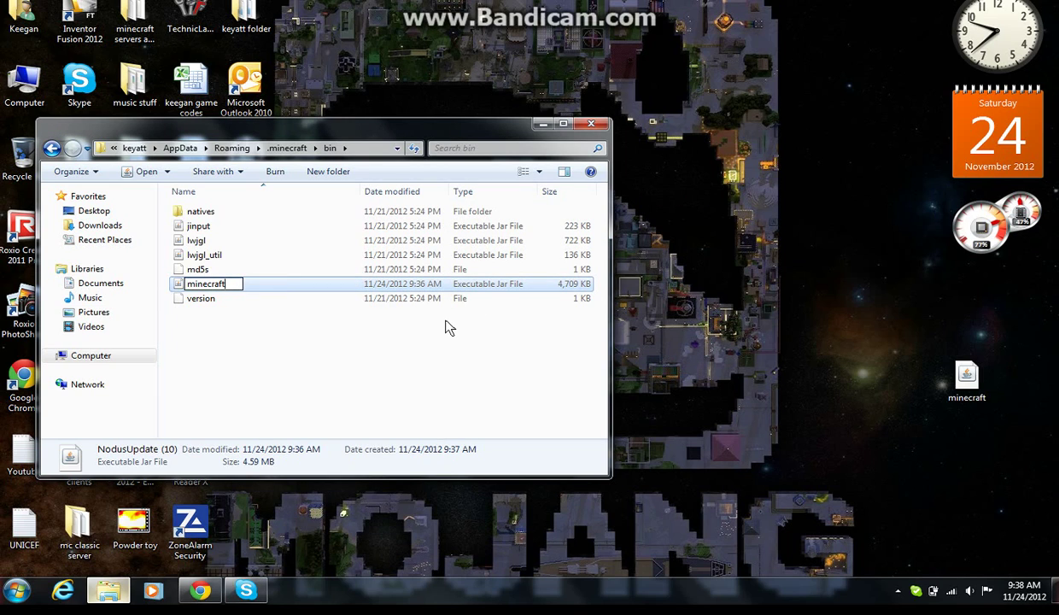
{"action": "key", "text": "Return"}
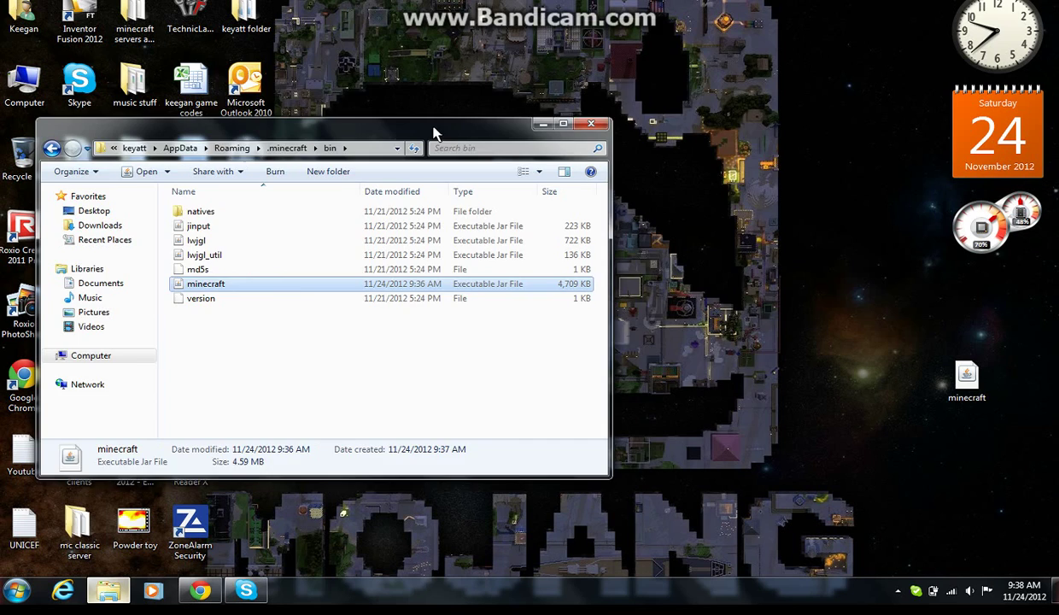
Move the renamed Nodus jar to the Recycle Bin and return the original minecraft jar from the desktop to bin
{"action": "left_click_drag", "start_coordinate": [434, 133], "coordinate": [731, 50]}
{"action": "left_click_drag", "start_coordinate": [561, 198], "coordinate": [24, 154]}
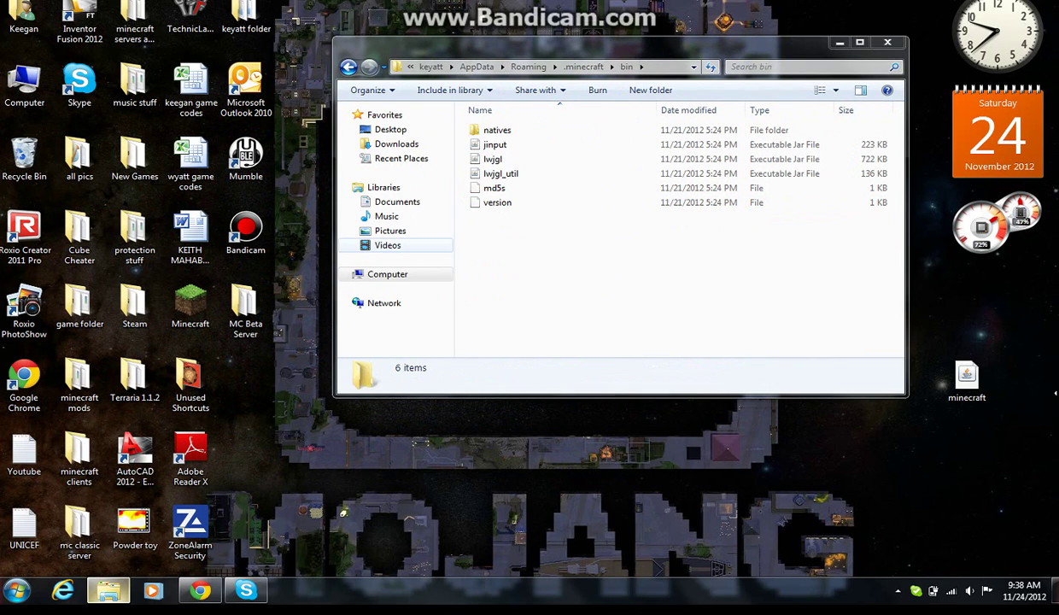
{"action": "left_click", "coordinate": [615, 286]}
{"action": "key", "text": "ctrl+z"}
Empty the Recycle Bin permanently and close the bin folder window
{"action": "right_click", "coordinate": [28, 160]}
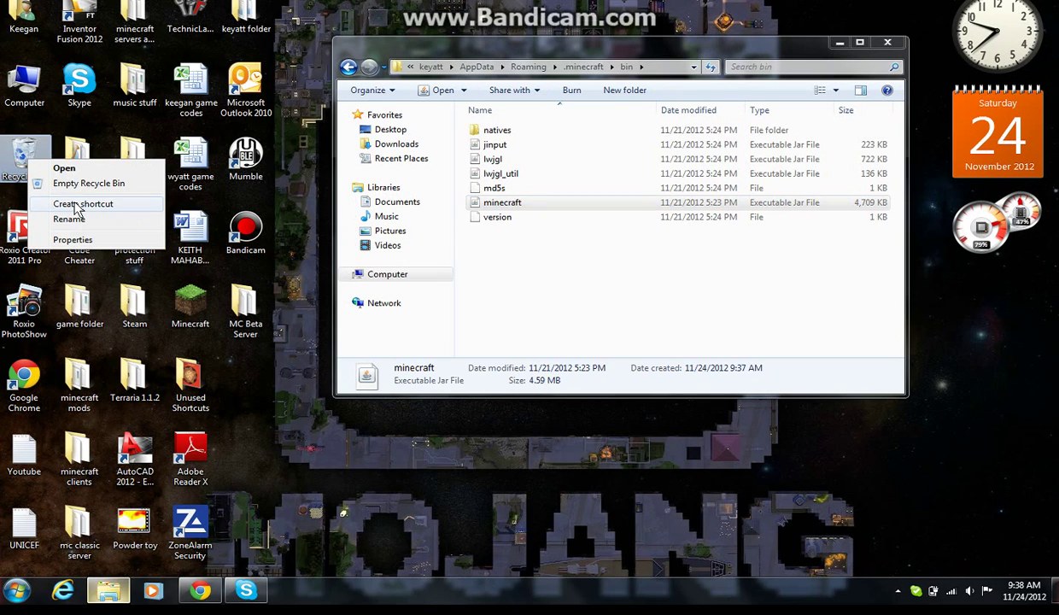
{"action": "left_click", "coordinate": [79, 205]}
{"action": "left_click_drag", "start_coordinate": [32, 163], "coordinate": [34, 159]}
{"action": "right_click", "coordinate": [43, 162]}
{"action": "left_click", "coordinate": [94, 186]}
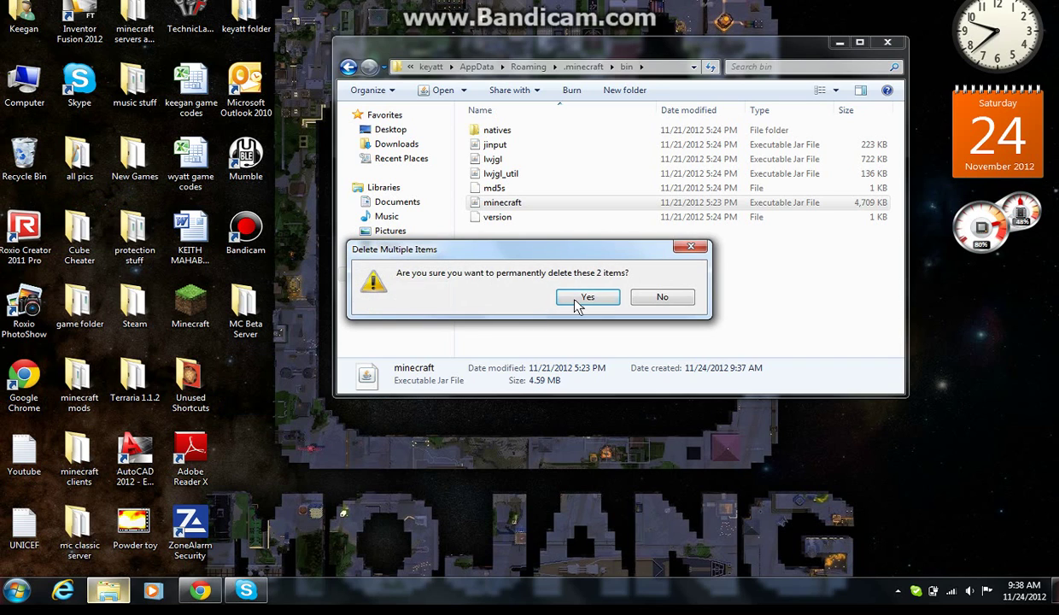
{"action": "left_click", "coordinate": [577, 300]}
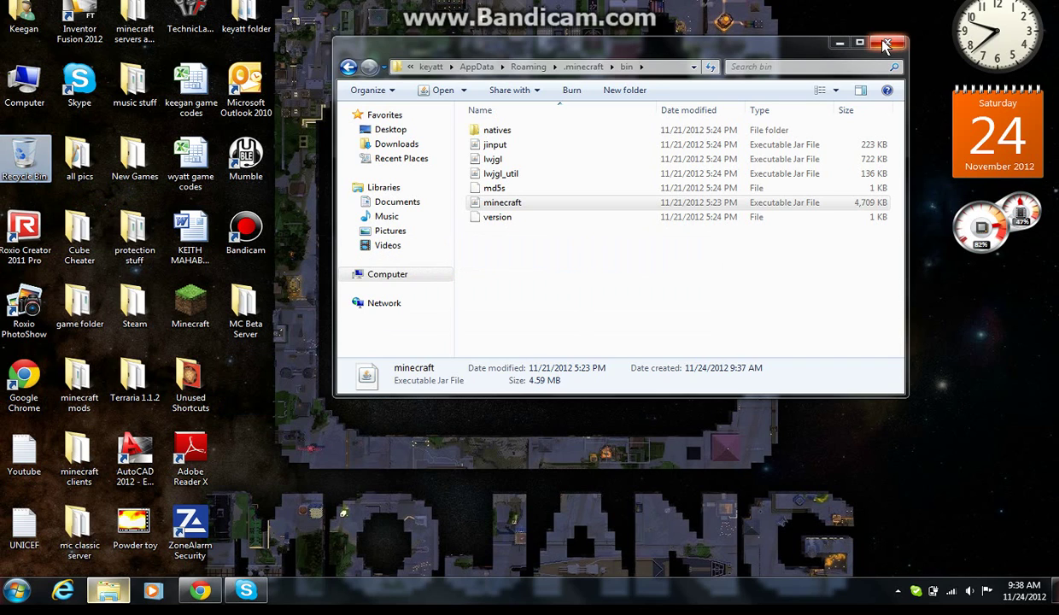
{"action": "left_click", "coordinate": [886, 45]}
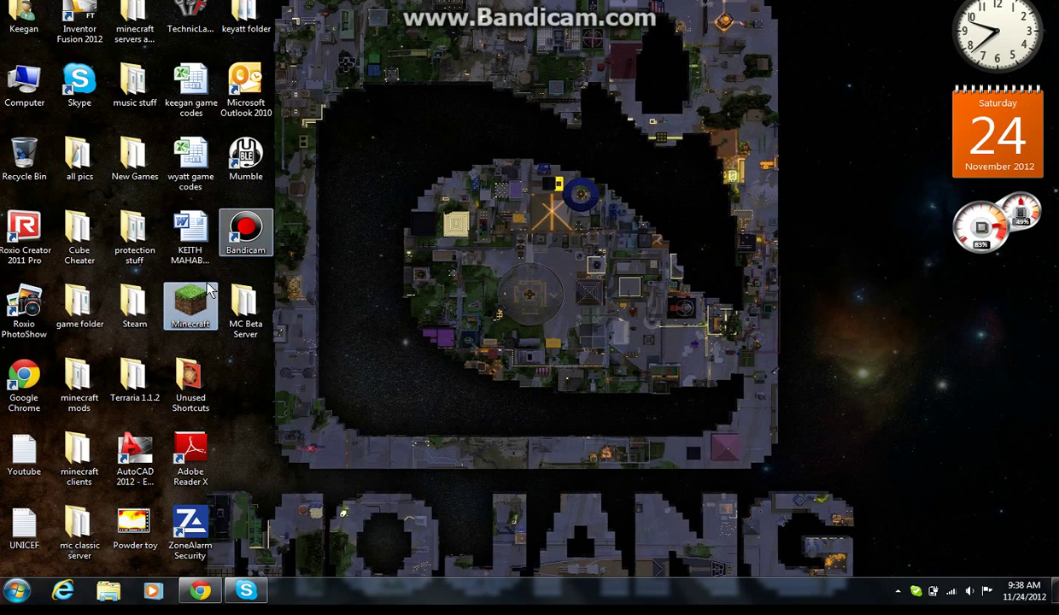
Pin the desktop's Minecraft shortcut to the taskbar and launch the game from it
{"action": "left_click_drag", "start_coordinate": [191, 303], "coordinate": [312, 607]}
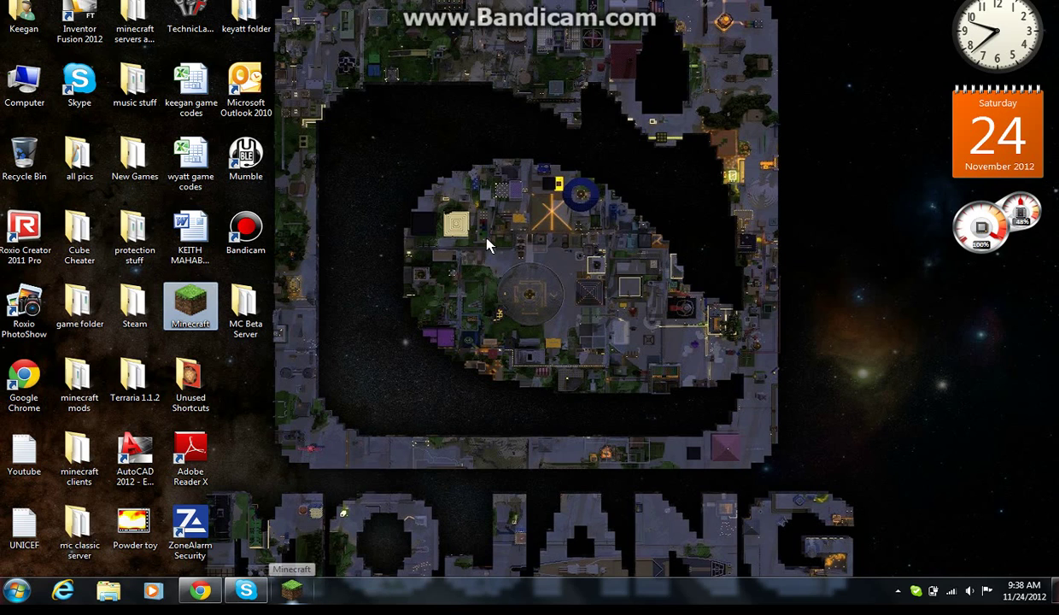
{"action": "left_click", "coordinate": [291, 599]}
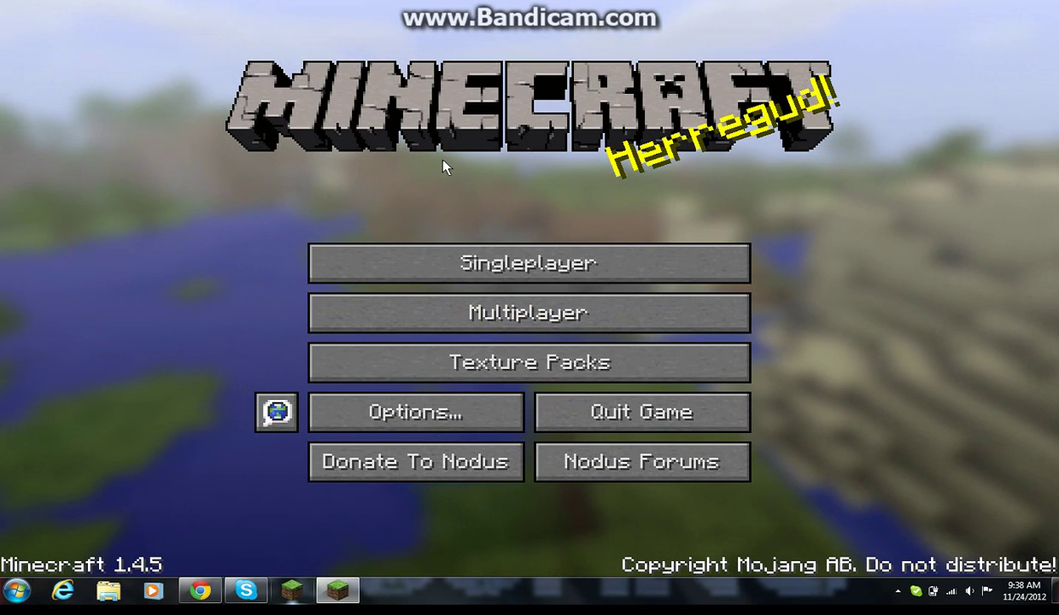
View the Multiplayer server list and the Nodus account settings, and return to the main menu
{"action": "left_click", "coordinate": [545, 326]}
{"action": "left_click", "coordinate": [756, 38]}
{"action": "left_click", "coordinate": [812, 537]}
{"action": "left_click", "coordinate": [781, 531]}
{"action": "left_click", "coordinate": [573, 294]}
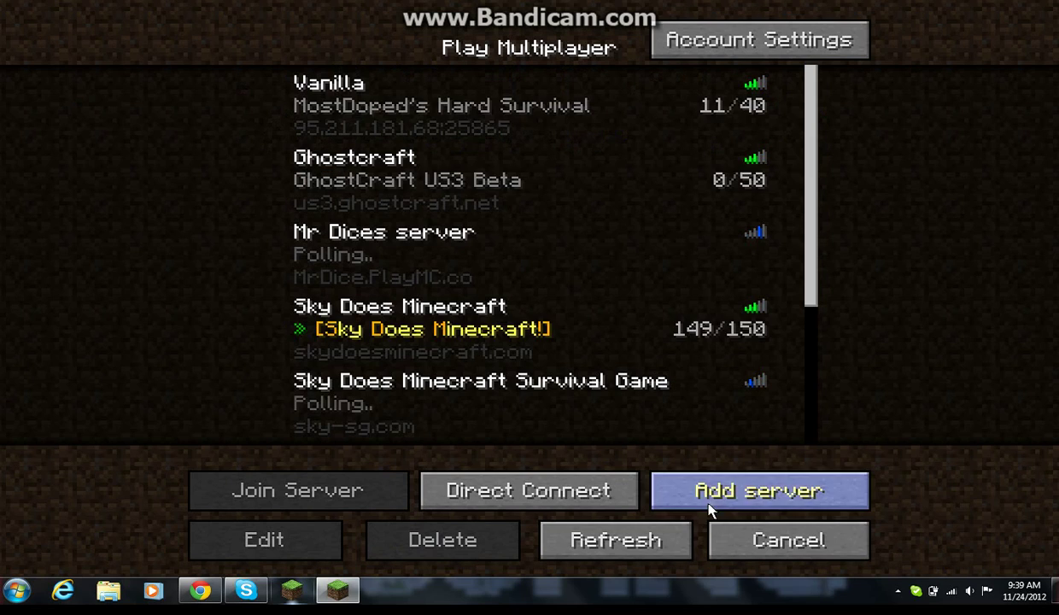
{"action": "left_click", "coordinate": [743, 534]}
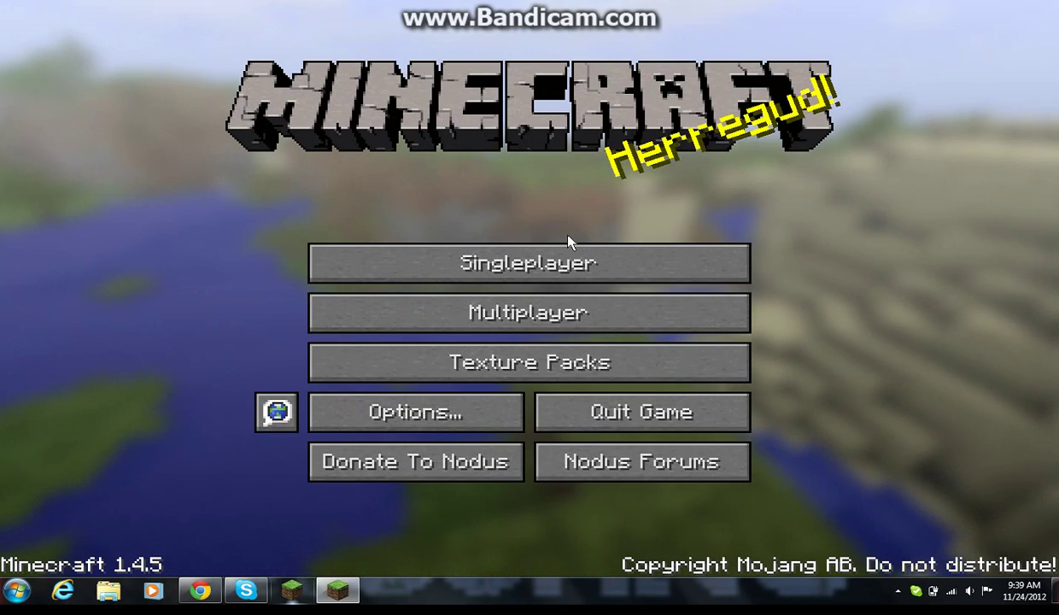
Load a saved singleplayer world to show the Nodus client in the game
{"action": "left_click", "coordinate": [513, 264]}
{"action": "left_click", "coordinate": [458, 181]}
{"action": "left_click", "coordinate": [457, 257]}
{"action": "left_click", "coordinate": [412, 380]}
{"action": "left_click", "coordinate": [393, 306]}
{"action": "left_click", "coordinate": [385, 478]}
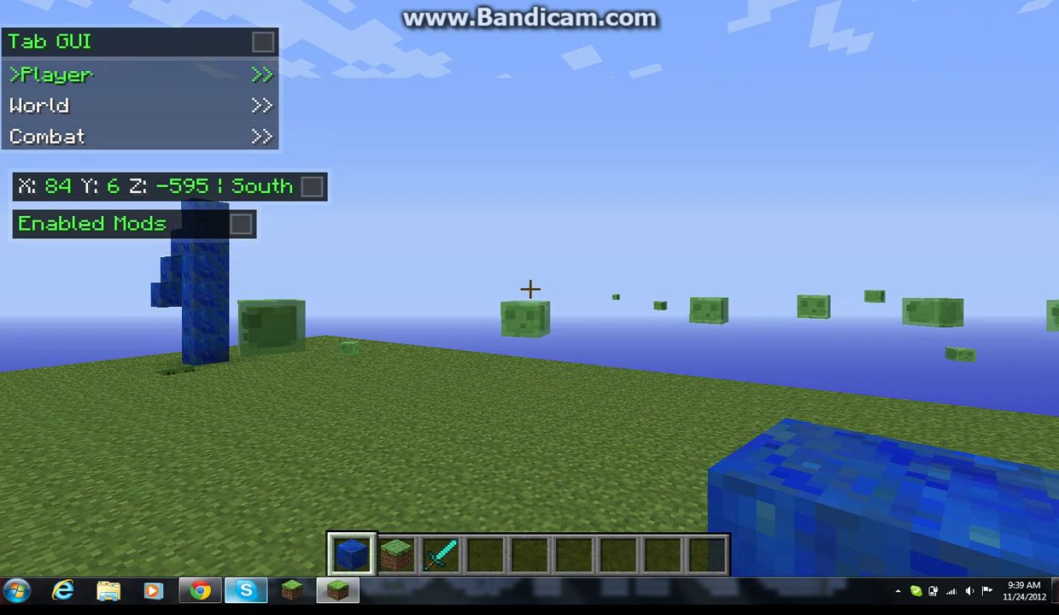
View the pause menu, resume the game, and examine the Nodus click GUI with its Client Manager entries expanded
{"action": "key", "text": "Escape"}
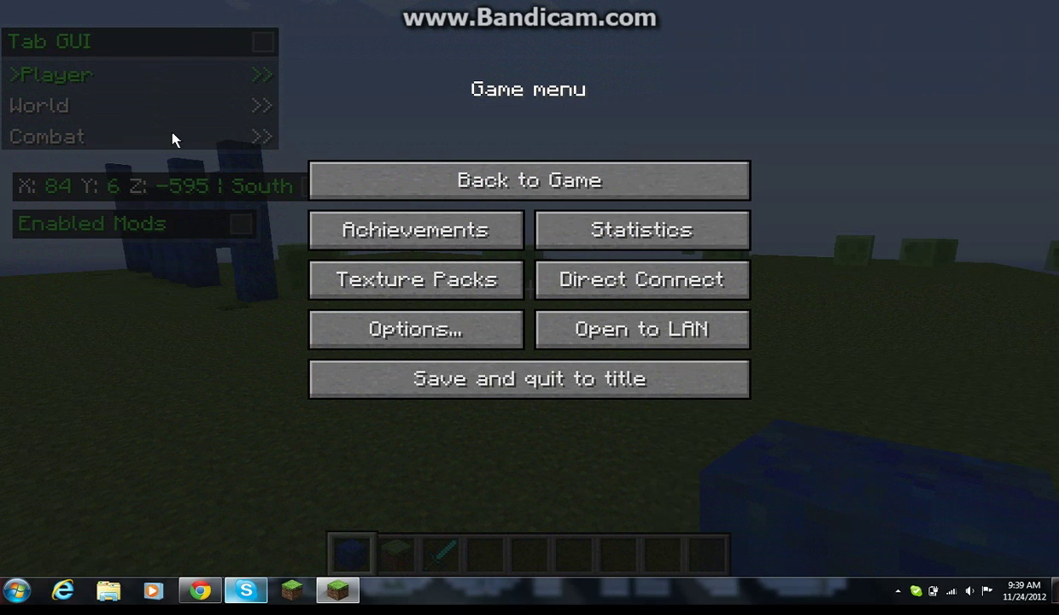
{"action": "left_click", "coordinate": [410, 189]}
{"action": "key", "text": "Shift_R"}
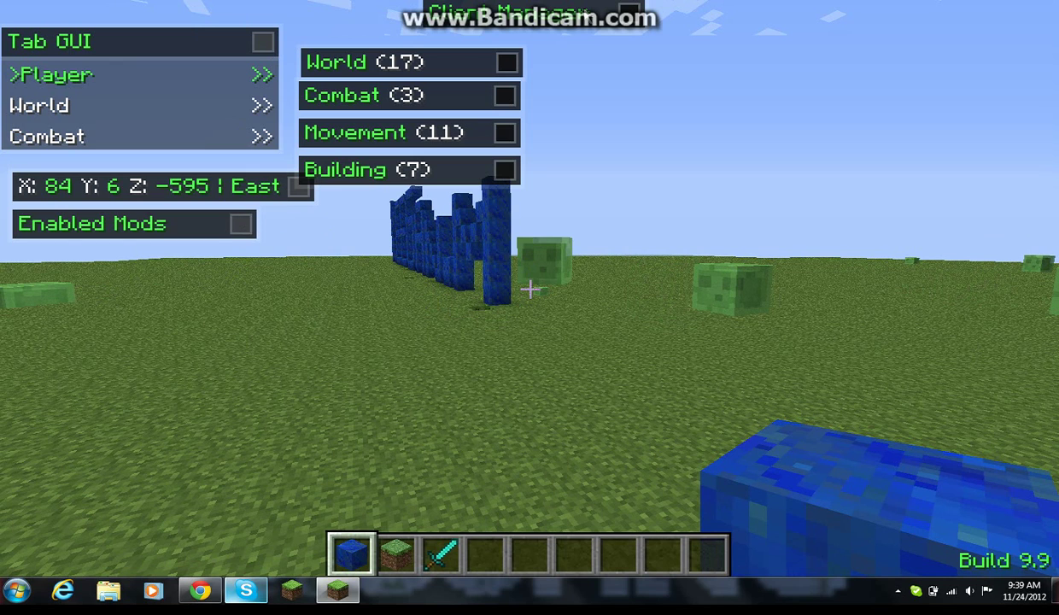
{"action": "left_click", "coordinate": [630, 10]}
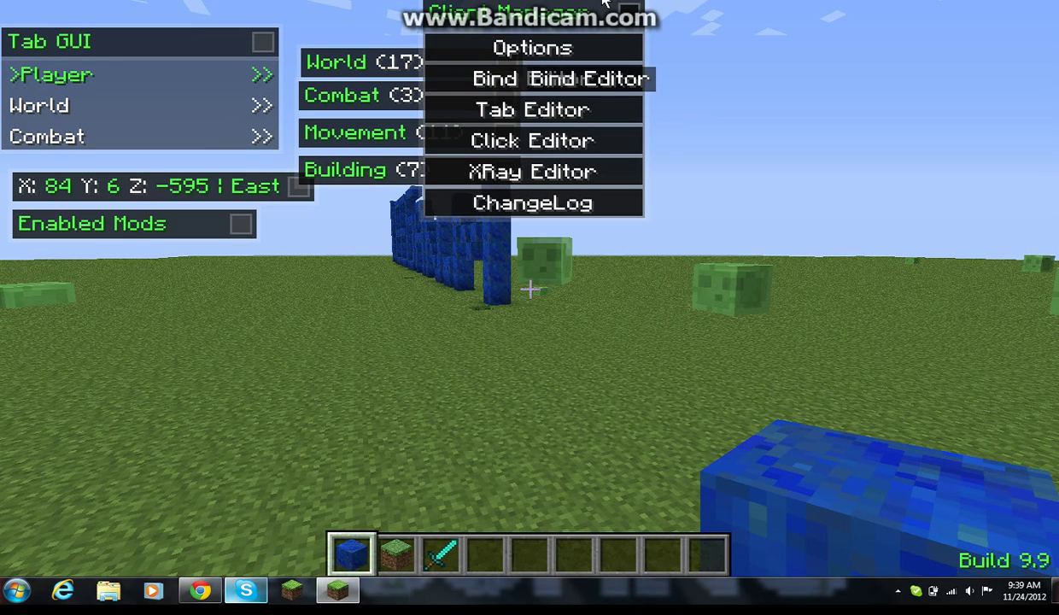
{"action": "left_click", "coordinate": [630, 10]}
{"action": "key", "text": "Escape"}
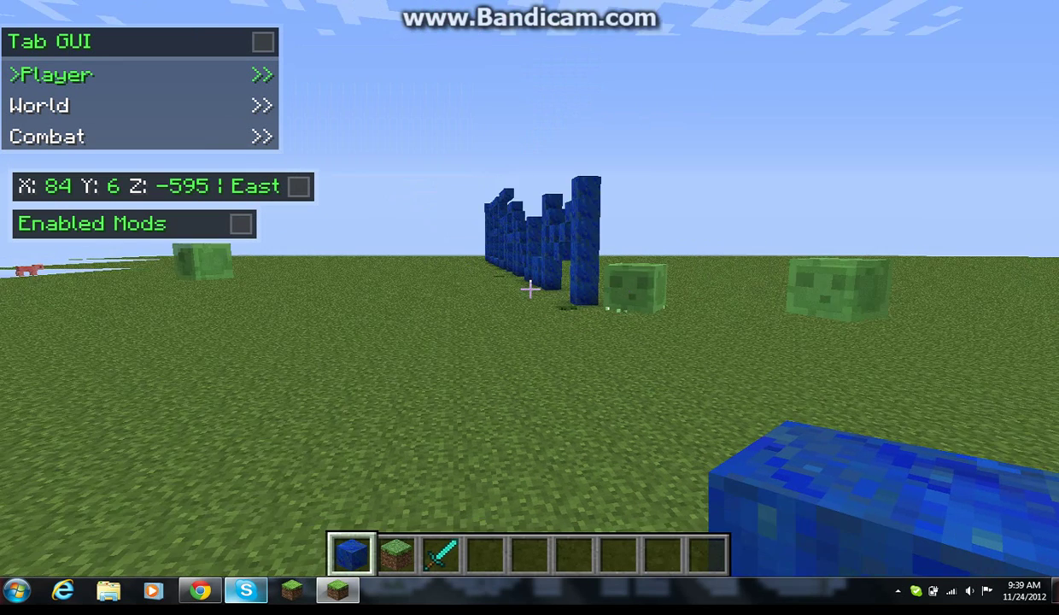
Run "radar toggle" in the Nodus console and check the click GUI before returning to the game
{"action": "key", "text": "grave"}
{"action": "type", "text": "radra"}
{"action": "key", "text": "Return"}
{"action": "key", "text": "BackSpace"}
{"action": "key", "text": "BackSpace"}
{"action": "type", "text": "a"}
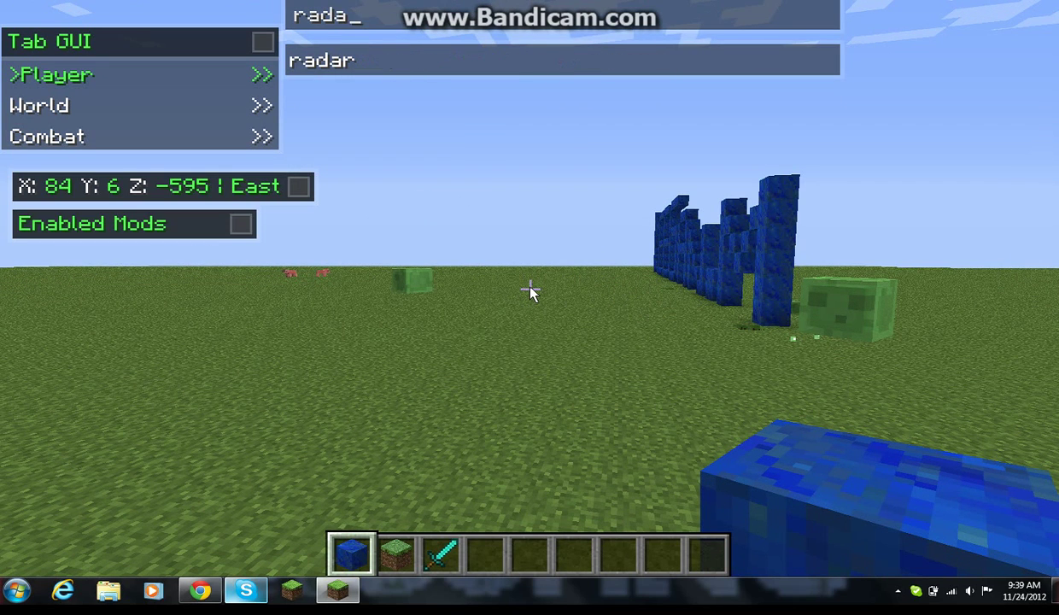
{"action": "type", "text": "r toggle"}
{"action": "key", "text": "Return"}
{"action": "key", "text": "Escape"}
{"action": "key", "text": "Shift_R"}
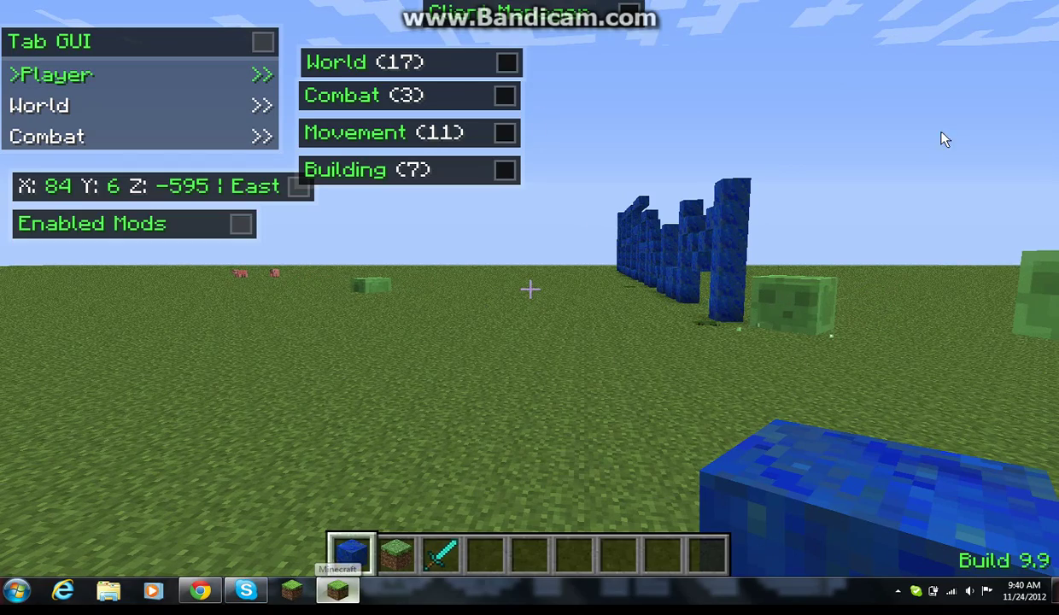
{"action": "key", "text": "Shift_R"}
Switch to the empty fourth hotbar slot and fly around the grass world to view the mobs and blue block lettering
{"action": "key", "text": "s"}
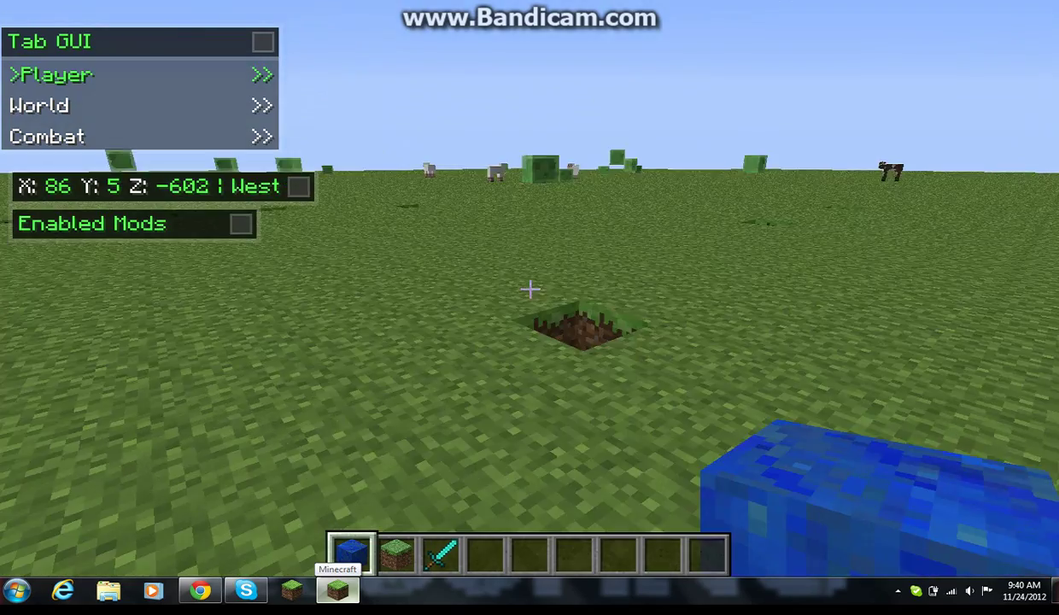
{"action": "scroll", "coordinate": [530, 289], "scroll_direction": "down", "scroll_amount": 3}
{"action": "key", "text": "s"}
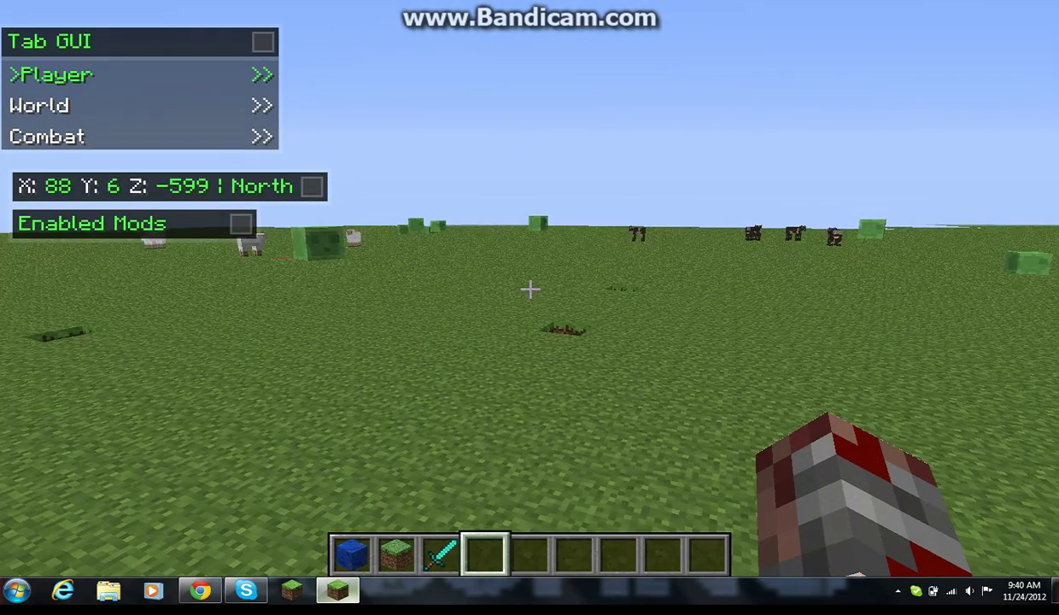
{"action": "key", "text": "space"}
{"action": "key", "text": "s"}
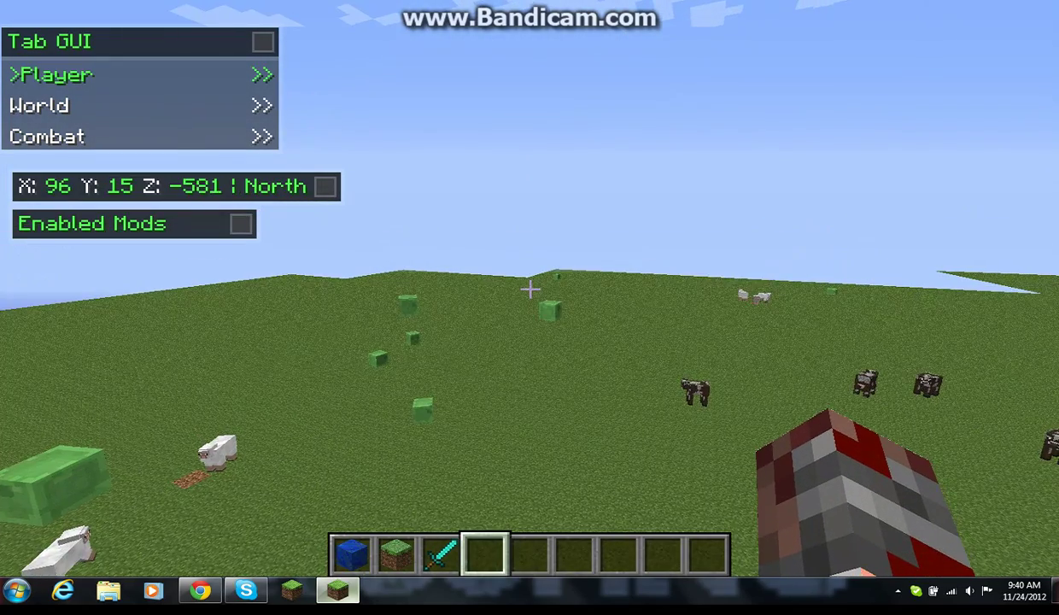
{"action": "key", "text": "s"}
{"action": "key", "text": "s"}
{"action": "key", "text": "w"}
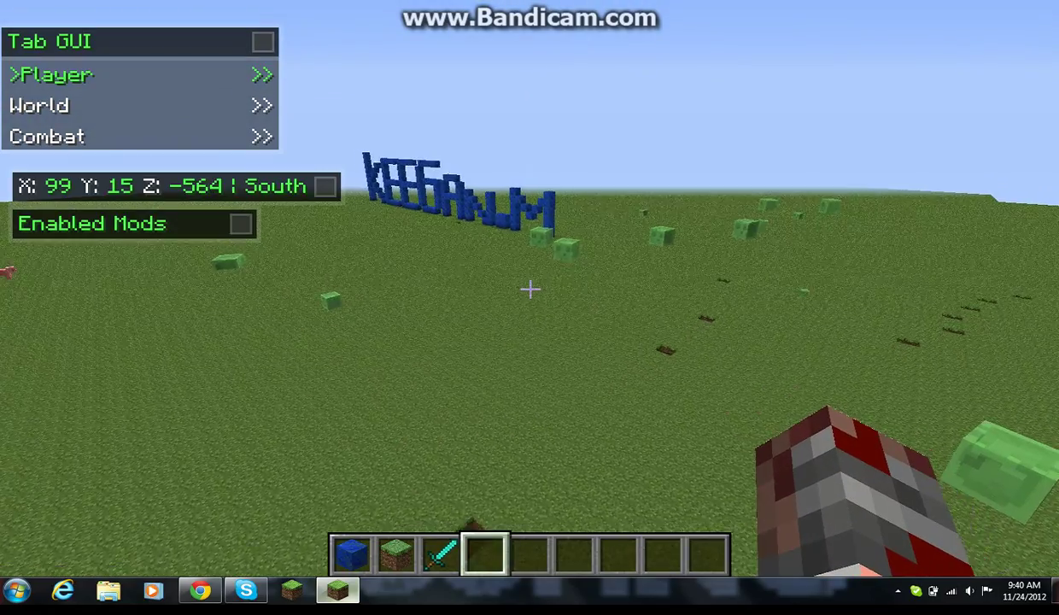
{"action": "key", "text": "s"}
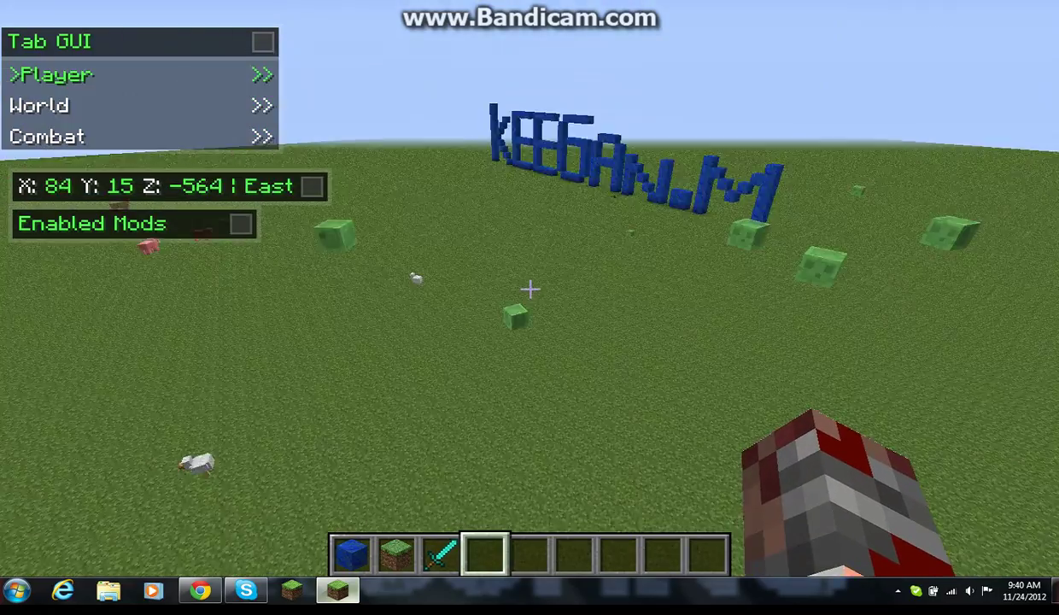
{"action": "key", "text": "s"}
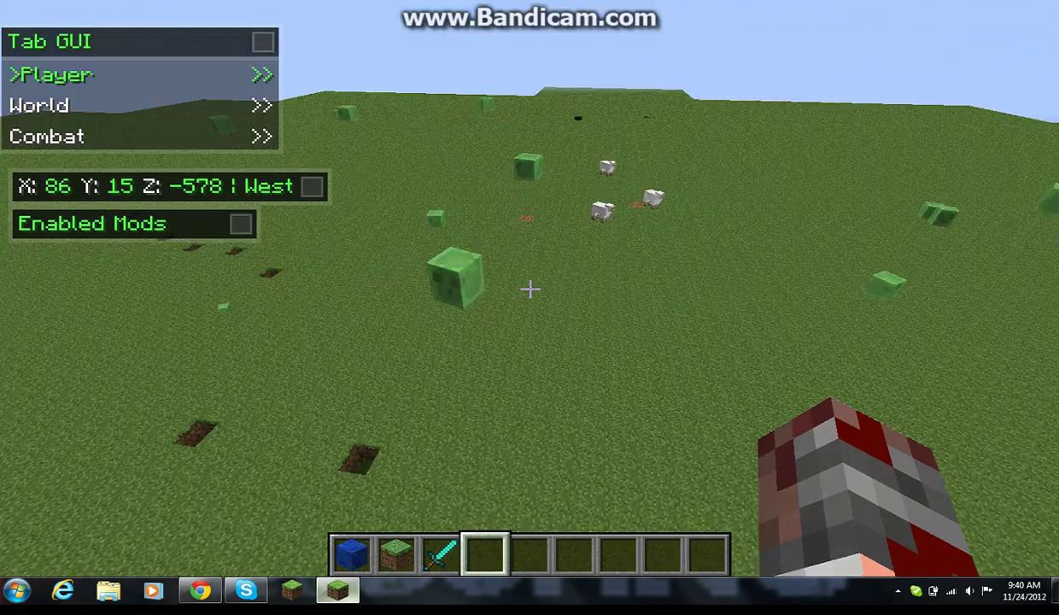
{"action": "key", "text": "s"}
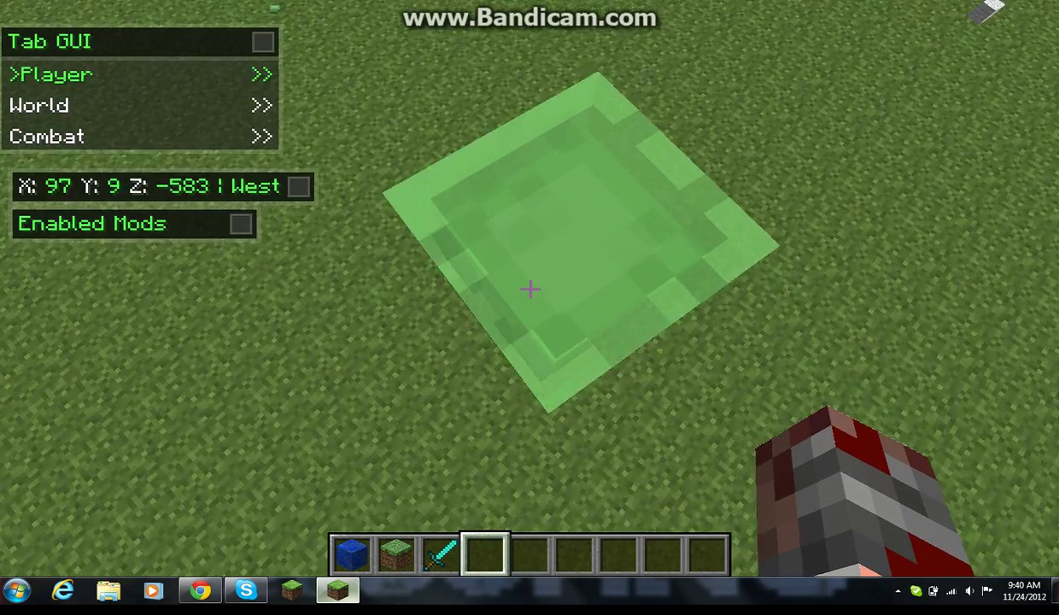